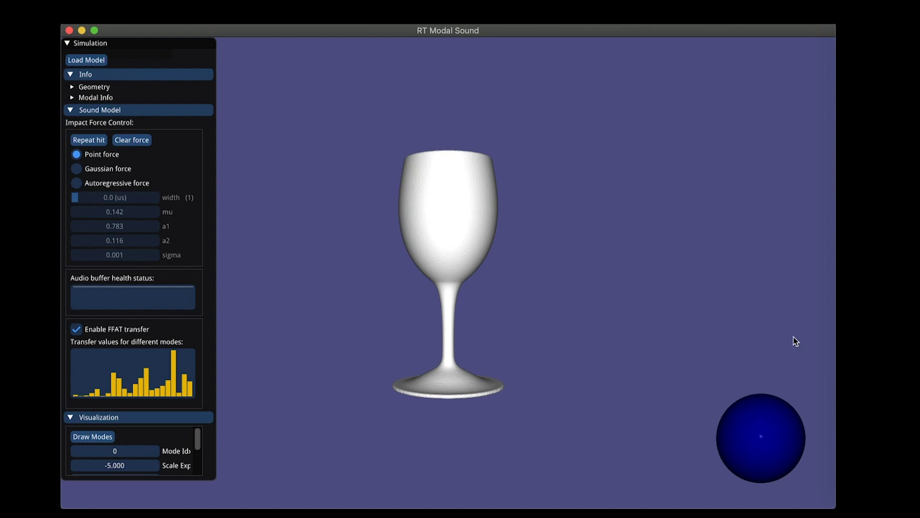
Step: Strike the bowl of the wine glass with the point force at three different spots
mouse_move(114, 394)
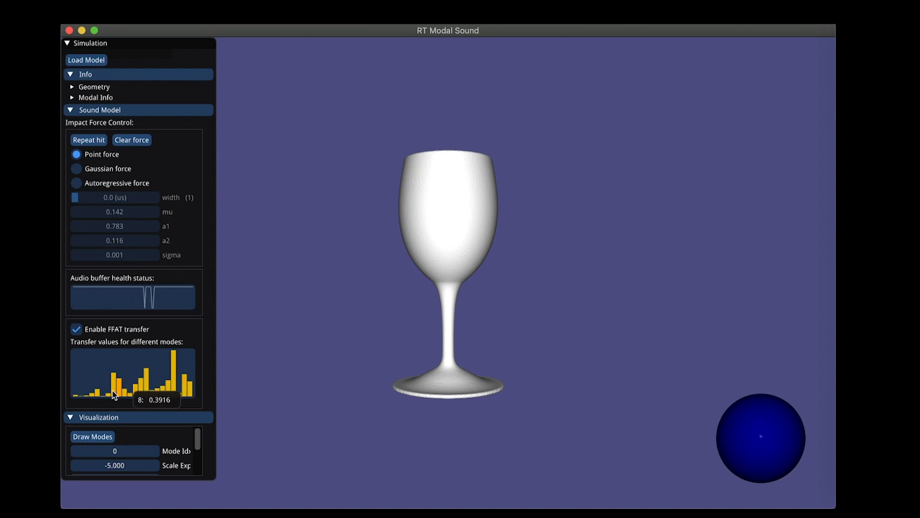
left_click_drag(468, 220, 496, 271)
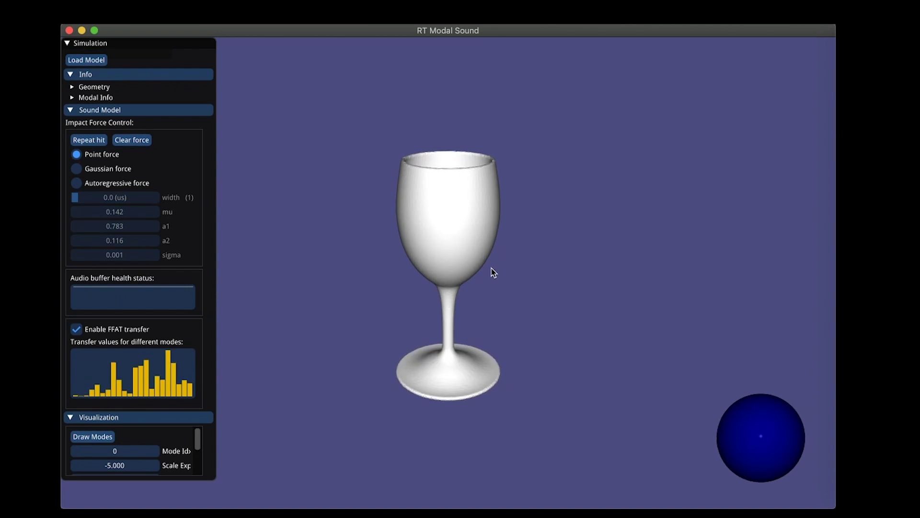
left_click_drag(483, 209, 439, 232)
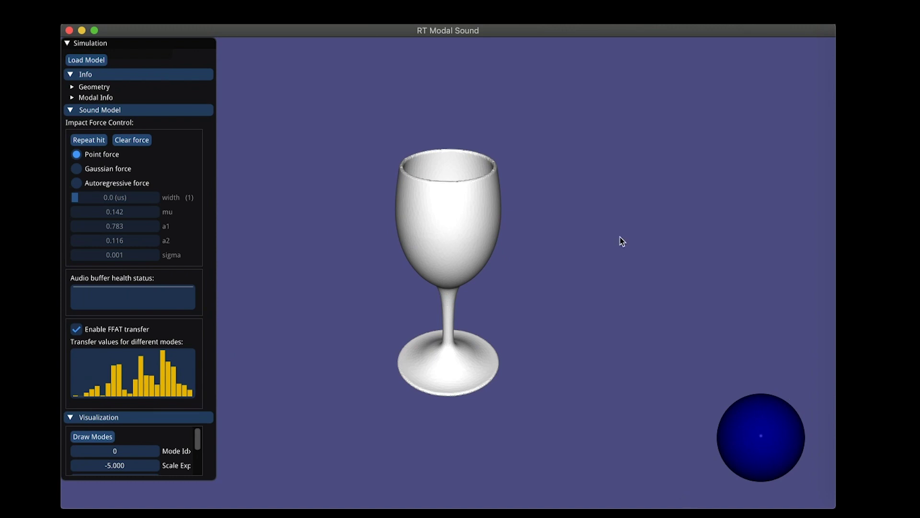
left_click_drag(369, 270, 368, 240)
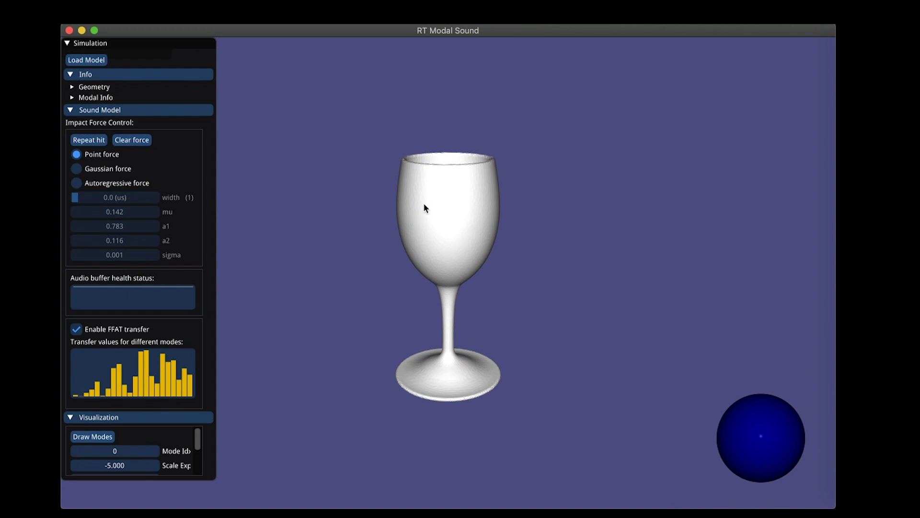
left_click(429, 185)
left_click(468, 182)
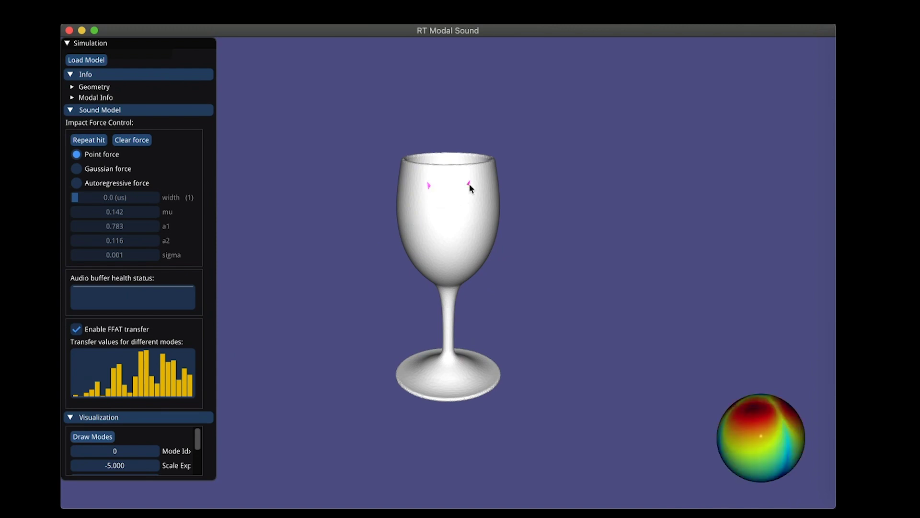
left_click(473, 225)
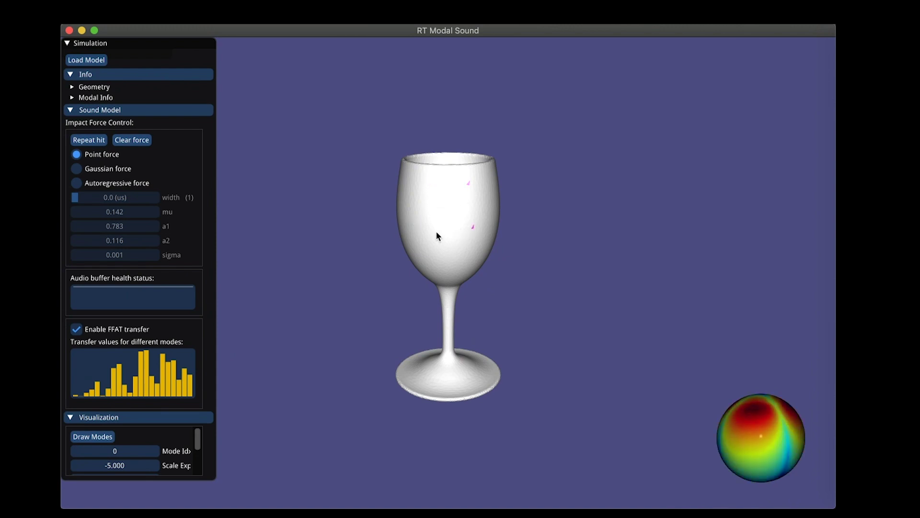
Step: Strike the underside of the glass's bowl, its stem, and two spots on its foot with the point force
left_click(446, 270)
left_click(446, 317)
left_click(409, 373)
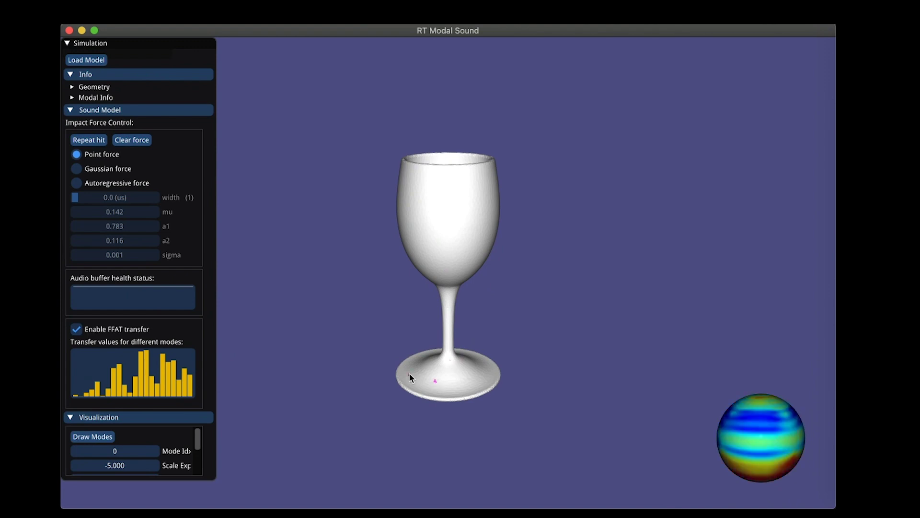
left_click(486, 377)
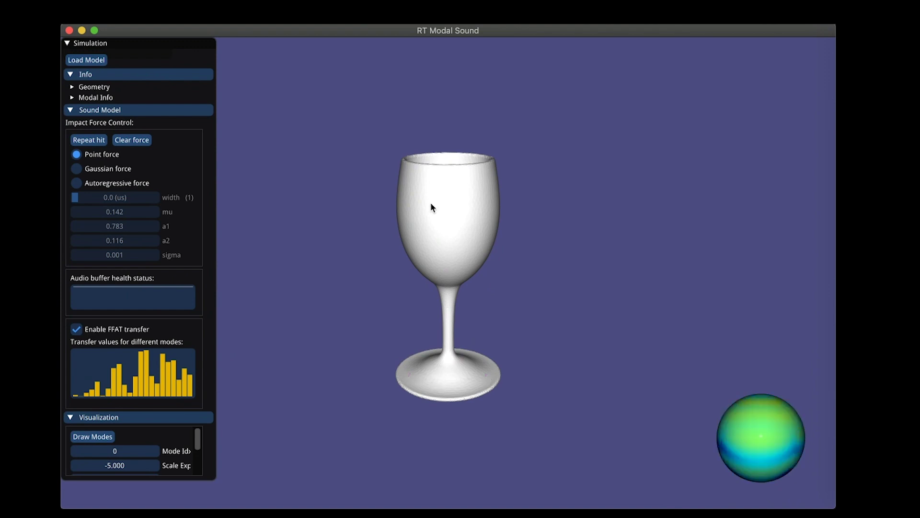
Step: Switch the impact to Gaussian force, strike the bowl at a width of 48.0 us, and raise the width to 302.5 us
key("a")
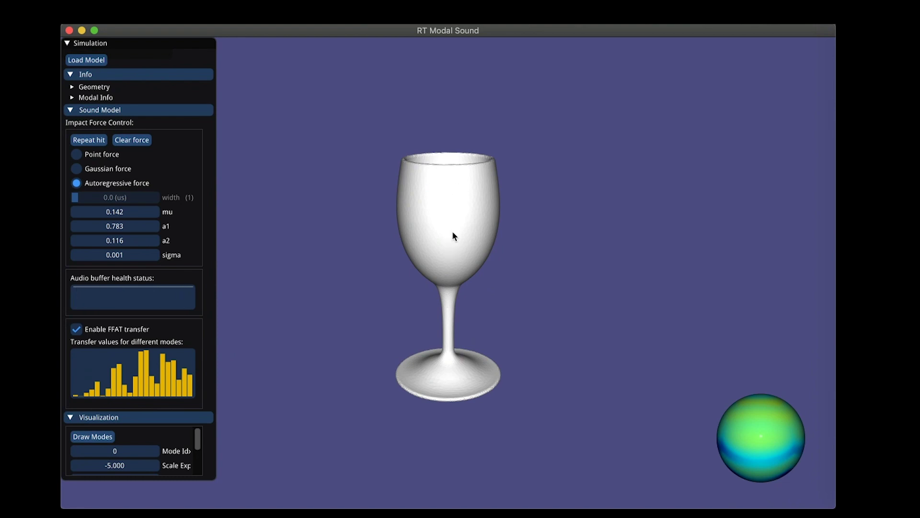
key("2")
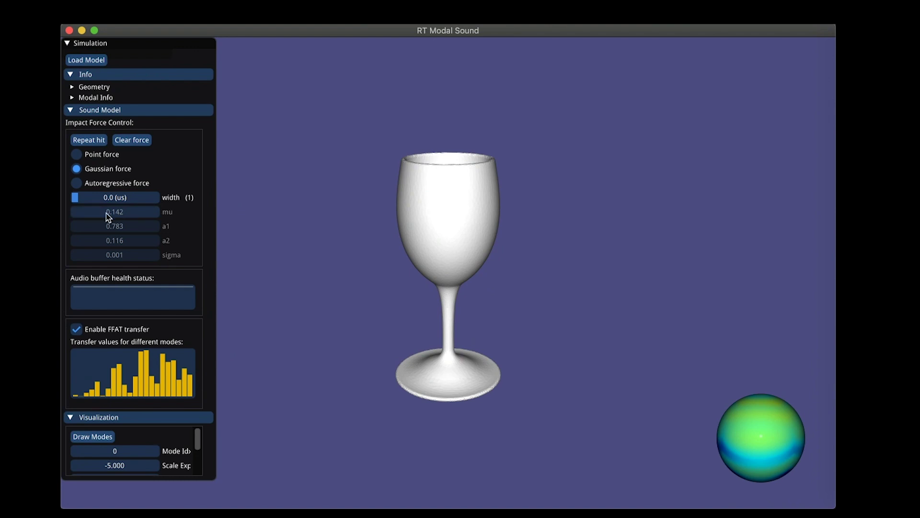
left_click_drag(76, 201, 81, 200)
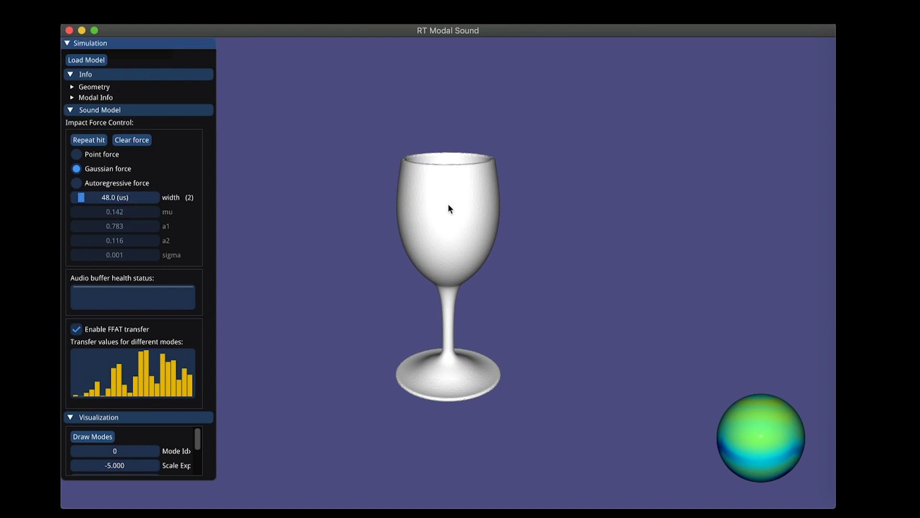
left_click(431, 201)
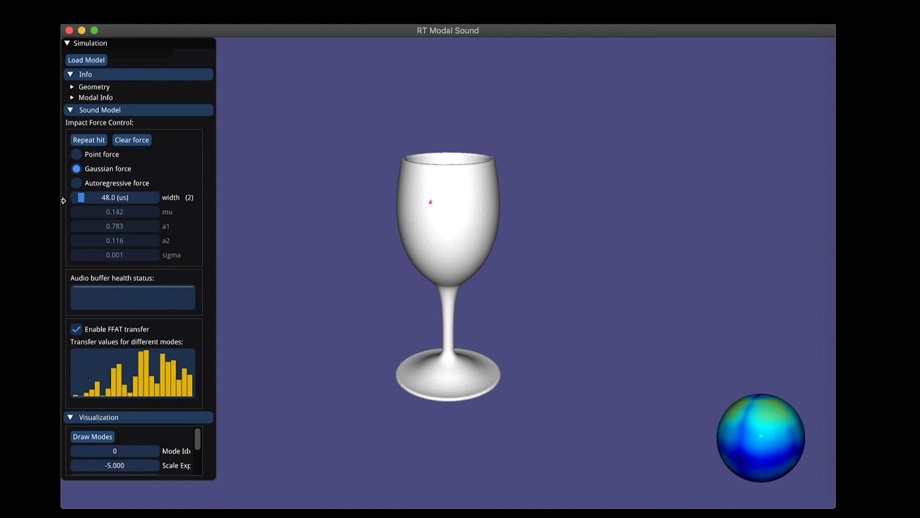
left_click_drag(82, 198, 124, 199)
Step: Return the impact to point force and strike the middle of the glass's bowl
key("1")
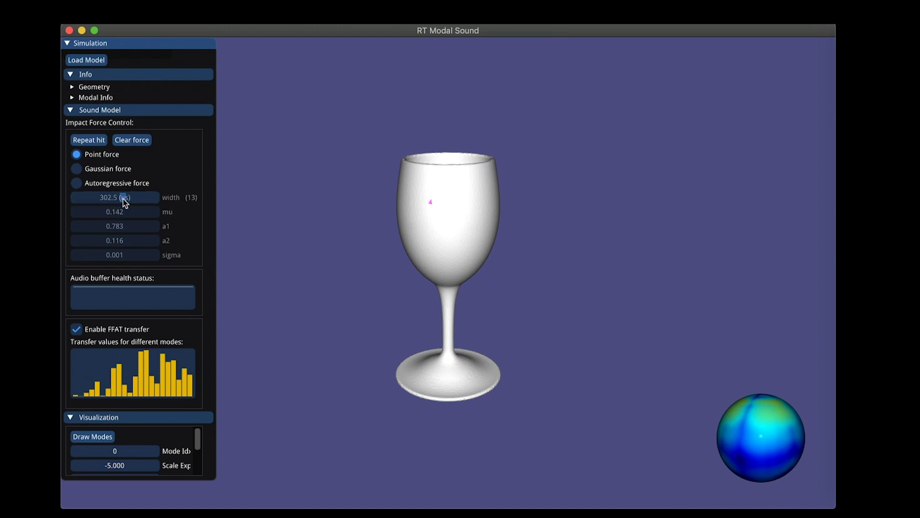
left_click(454, 220)
left_click_drag(475, 189, 457, 146)
mouse_move(455, 317)
left_mouse_down()
mouse_move(446, 274)
mouse_move(446, 406)
mouse_move(443, 253)
mouse_move(466, 393)
mouse_move(437, 146)
mouse_move(441, 267)
mouse_move(458, 331)
left_mouse_up()
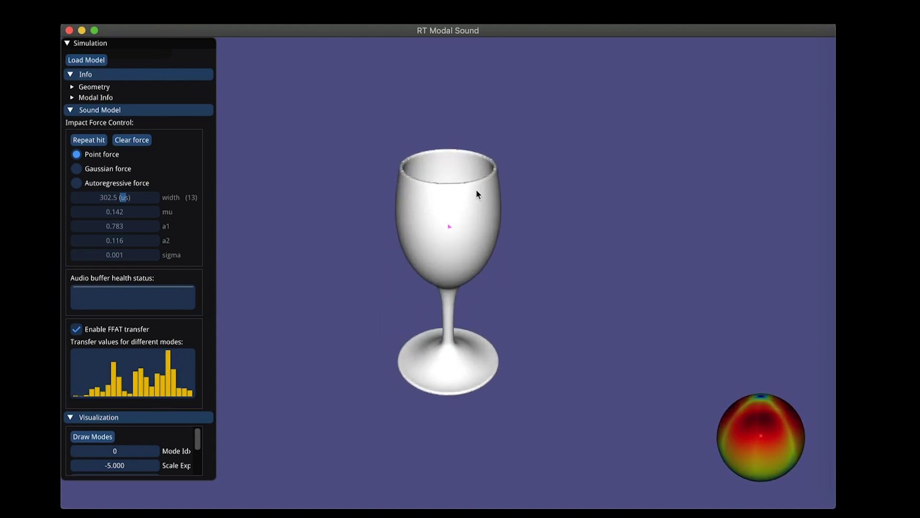
left_click_drag(475, 189, 476, 191)
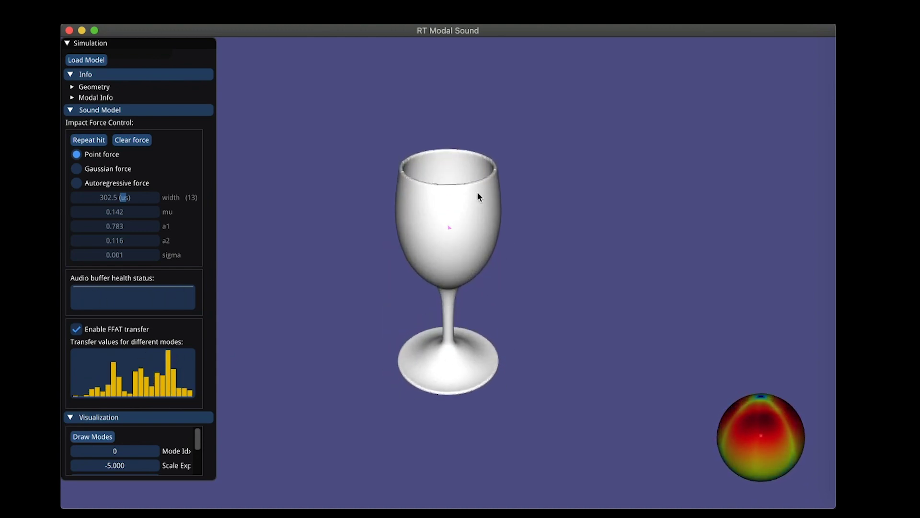
Step: Draw the vibration modes of the wine glass and advance through them one by one up to mode index 10
left_click(110, 438)
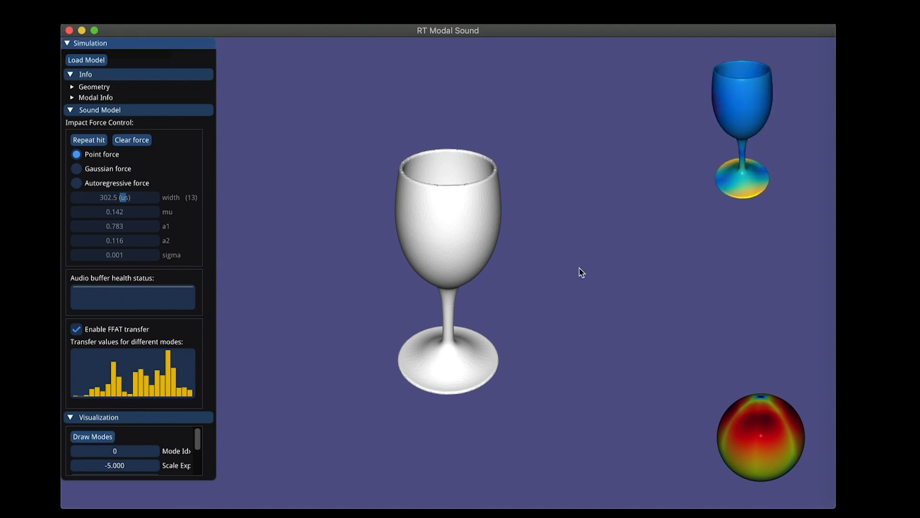
left_click(558, 237)
key("Right")
key("Right")
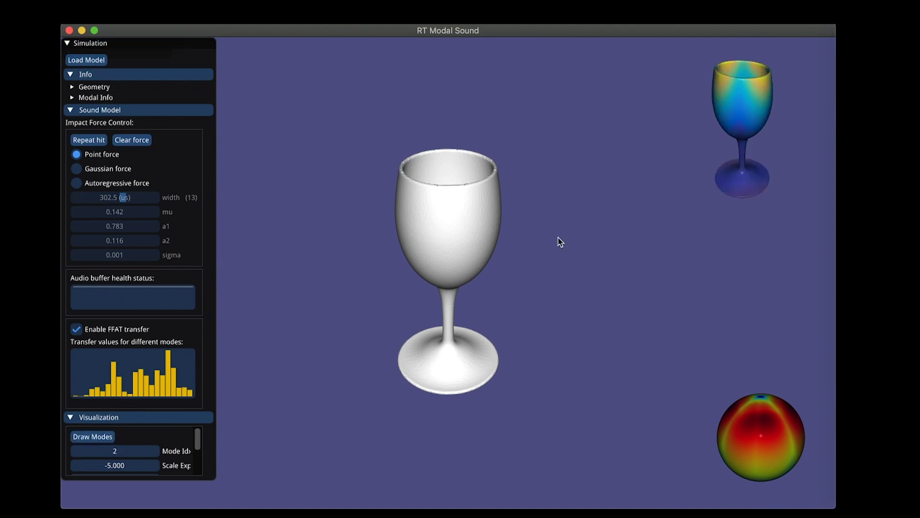
key("Right")
key("Right")
key("Right")
key("Right")
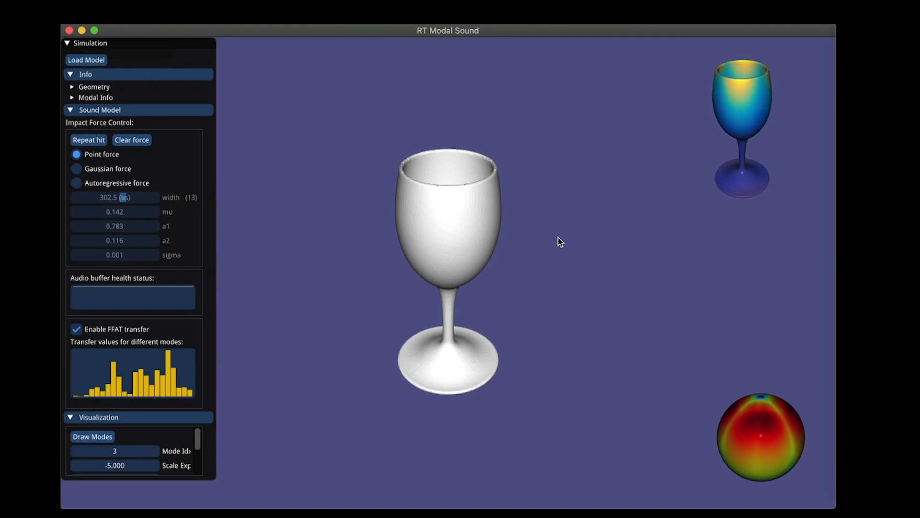
key("Right")
key("Right")
key("Right")
key("Right")
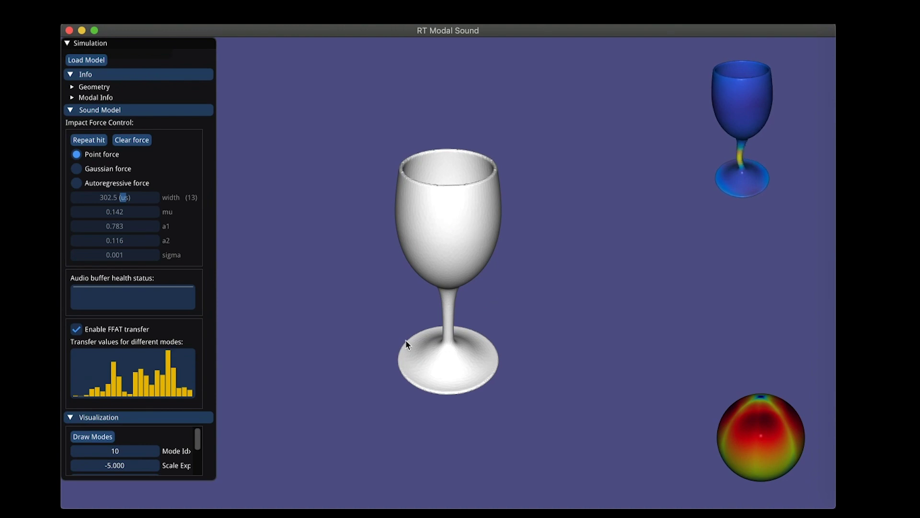
left_click(447, 321)
Step: Browse the model thumbnails and load the perforated cup model 41465_tetmesh.png
key("l")
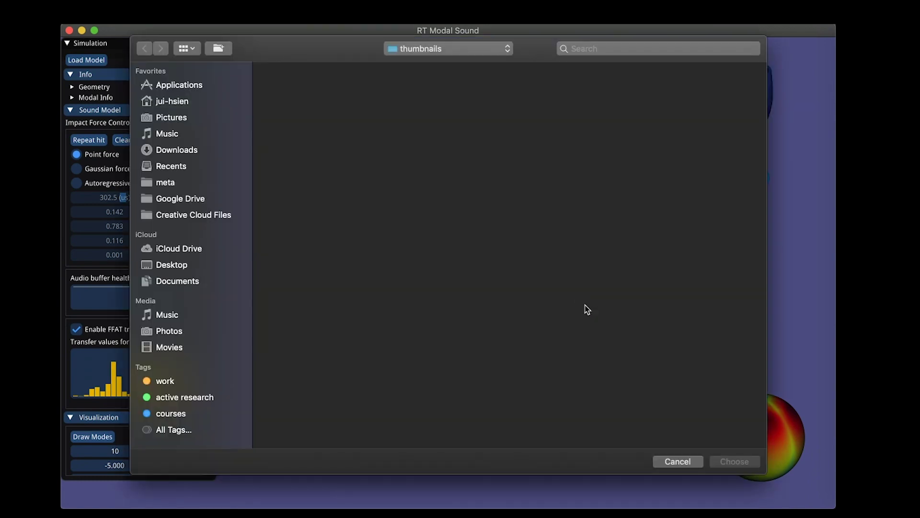
scroll(587, 309, "down", 10)
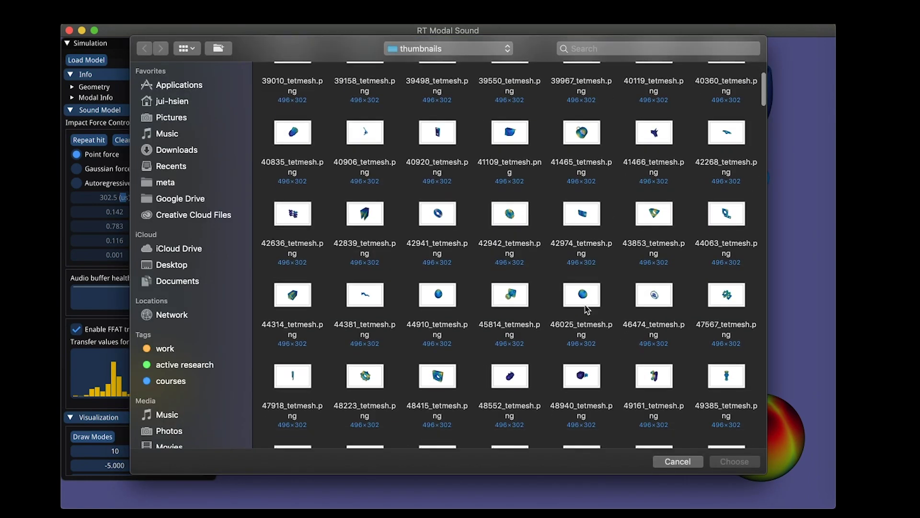
scroll(587, 309, "down", 10)
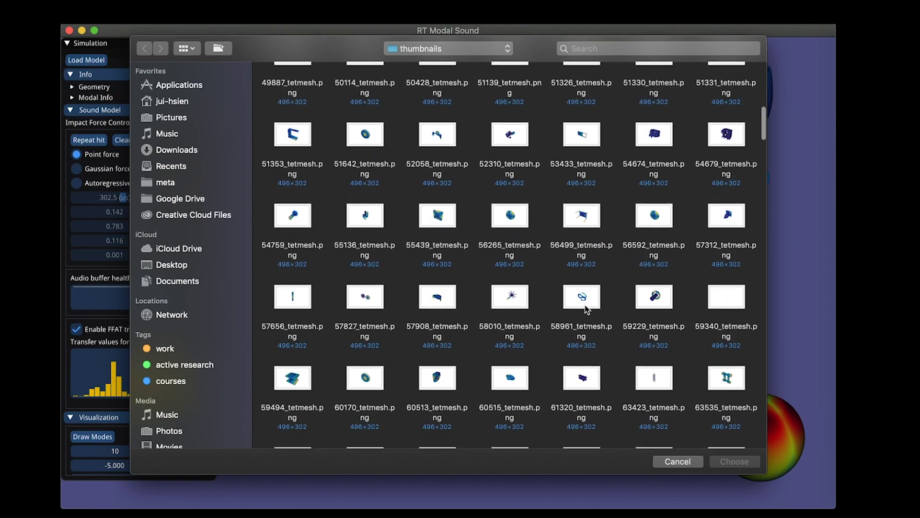
scroll(587, 309, "down", 10)
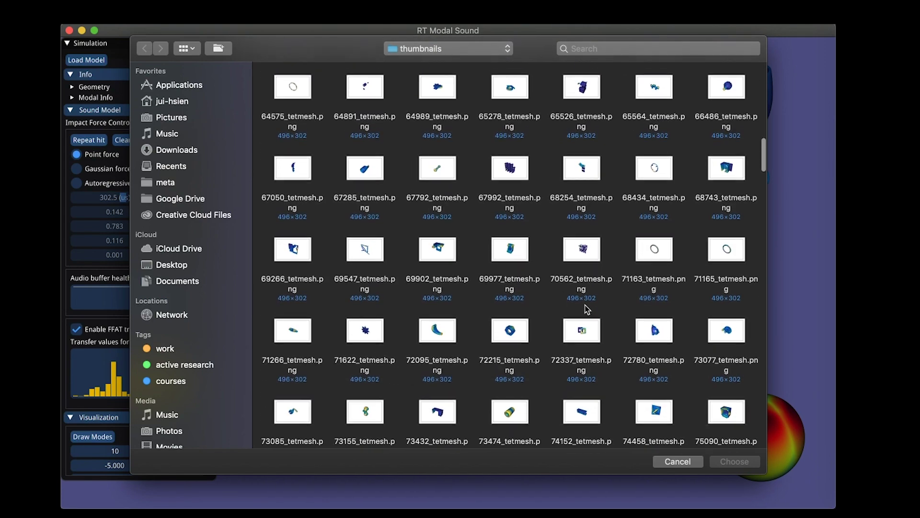
scroll(587, 309, "down", 10)
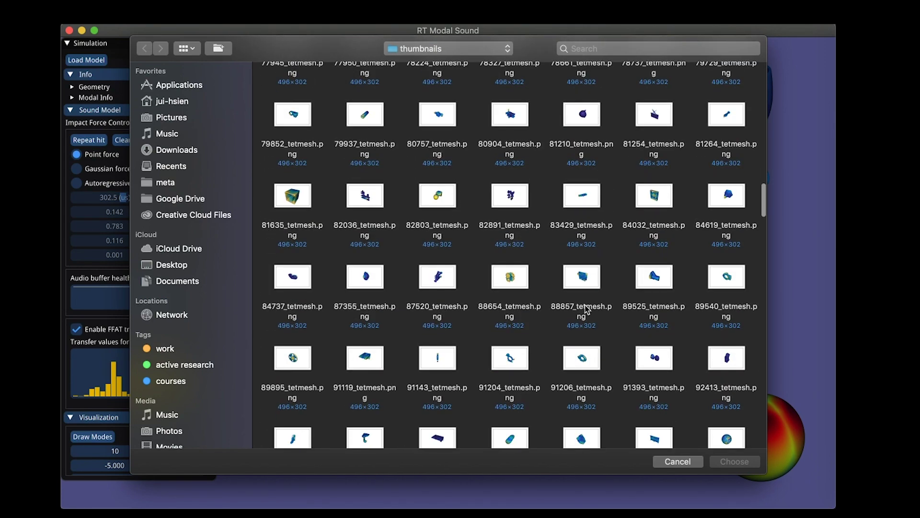
scroll(587, 309, "down", 10)
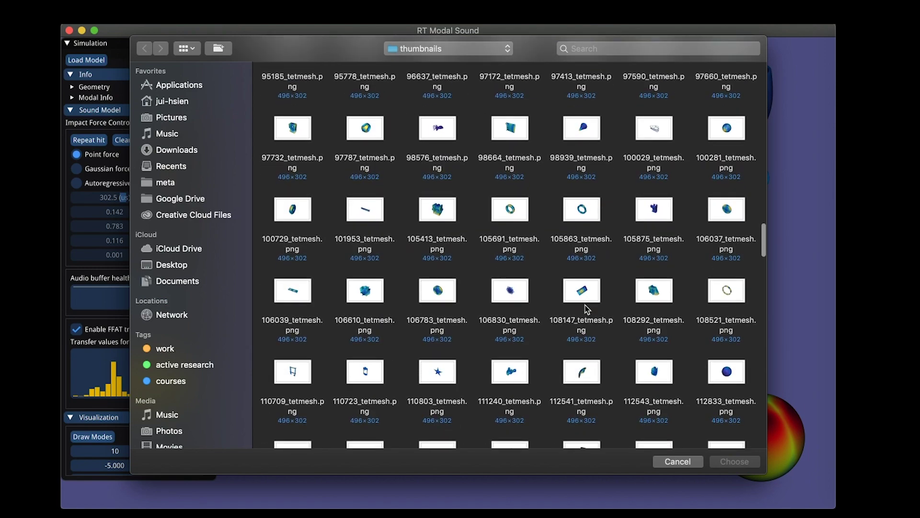
scroll(587, 309, "down", 6)
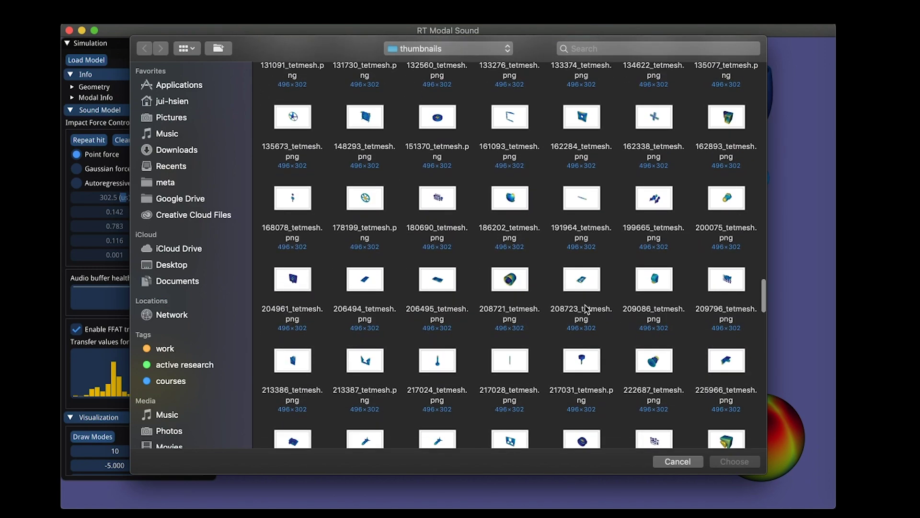
scroll(586, 308, "down", 15)
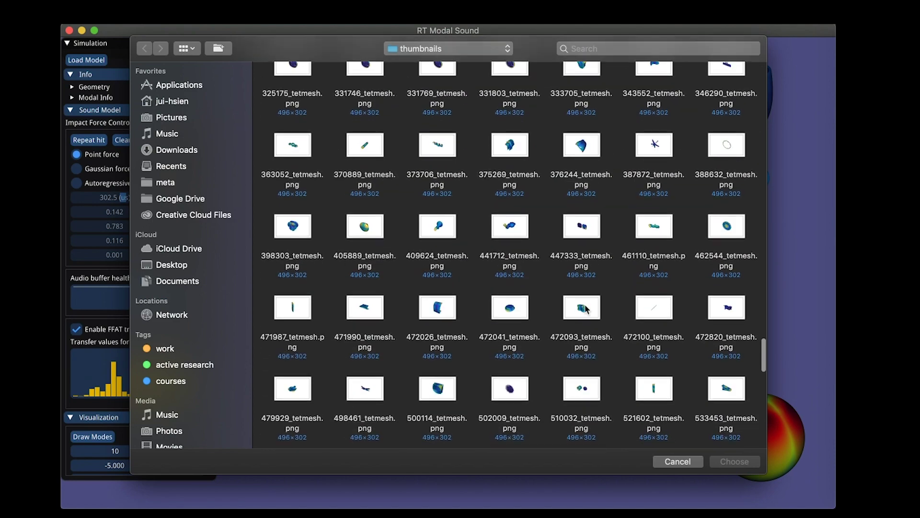
scroll(587, 309, "down", 8)
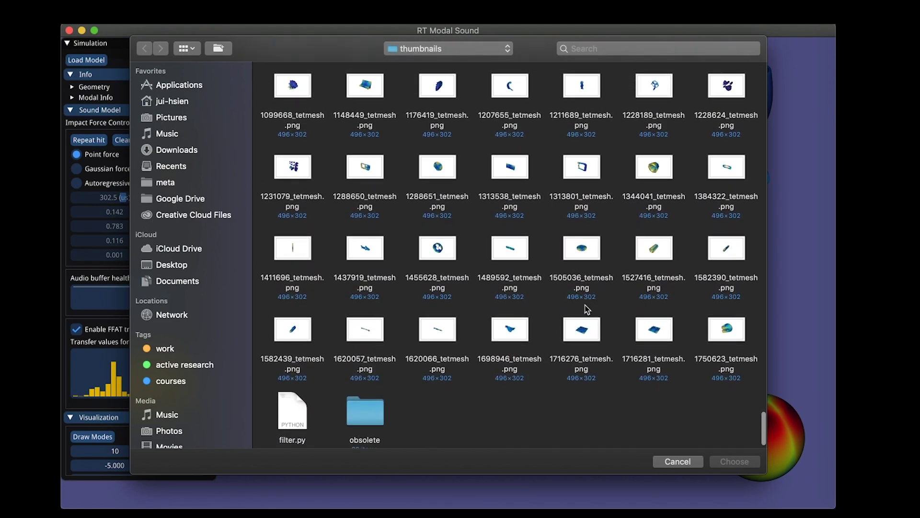
scroll(587, 309, "up", 20)
scroll(586, 308, "up", 20)
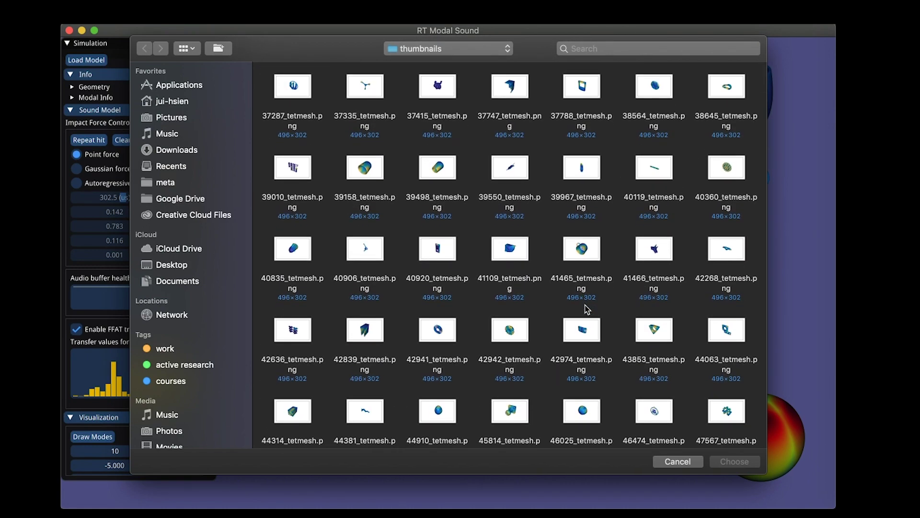
left_click(582, 249)
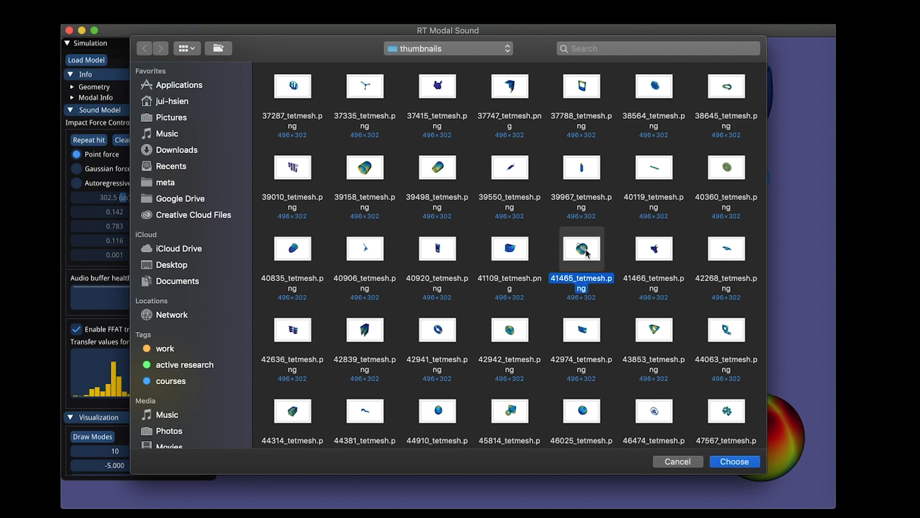
key("Return")
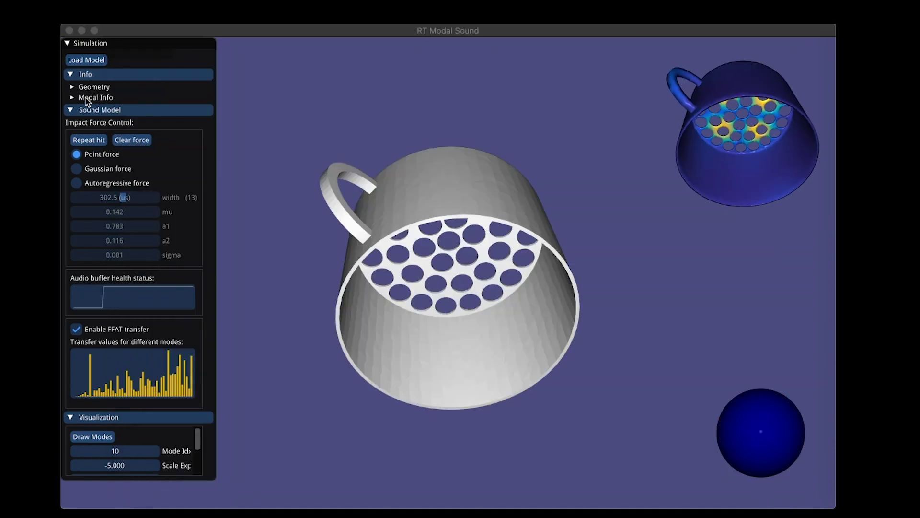
Step: Expand the cup's modal info and strike the inside of its wall with the point force
left_click(94, 98)
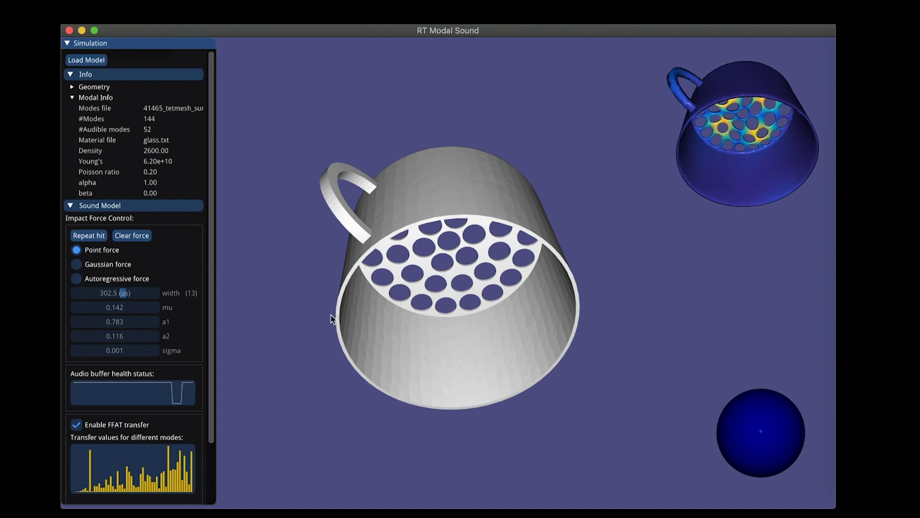
left_click_drag(333, 318, 310, 279)
scroll(308, 276, "down", 10)
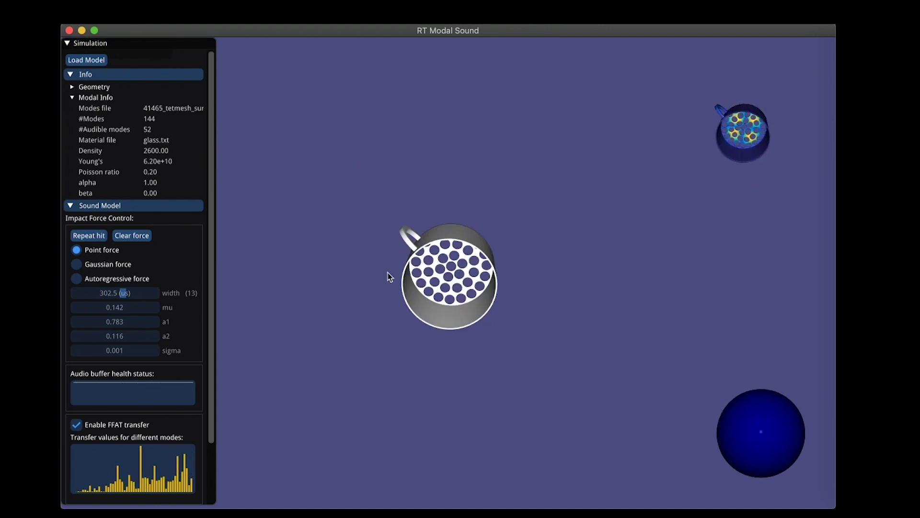
left_click_drag(396, 280, 416, 285)
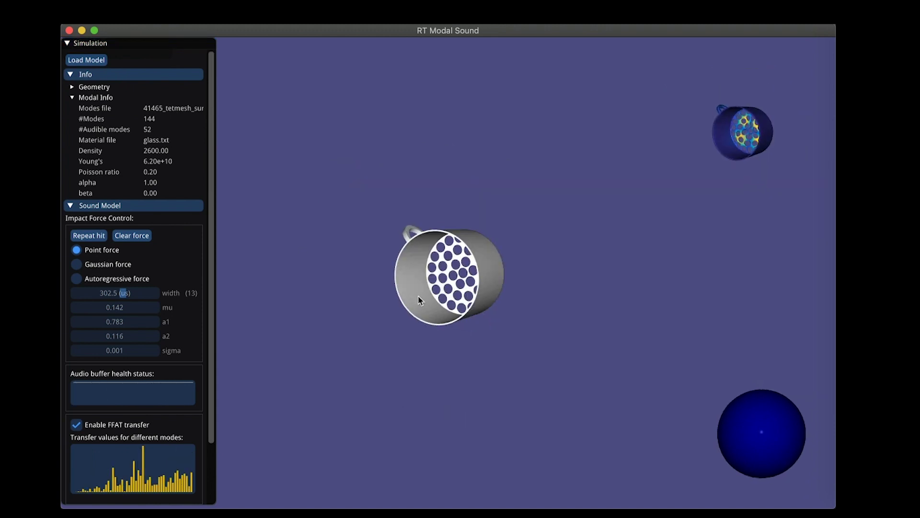
left_click(415, 269)
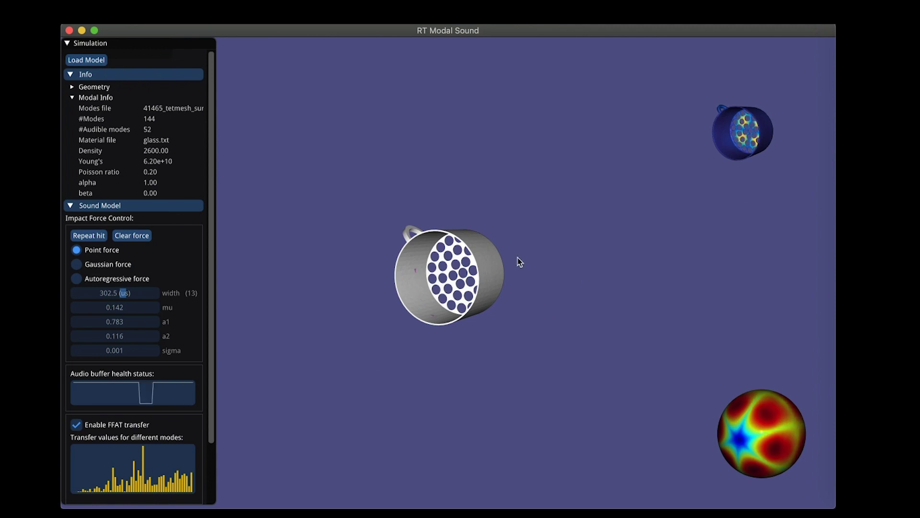
Step: Strike the cup's outer wall and its perforated base with the point force, viewing the cup from several sides
left_click(489, 285)
left_click_drag(490, 285, 509, 281)
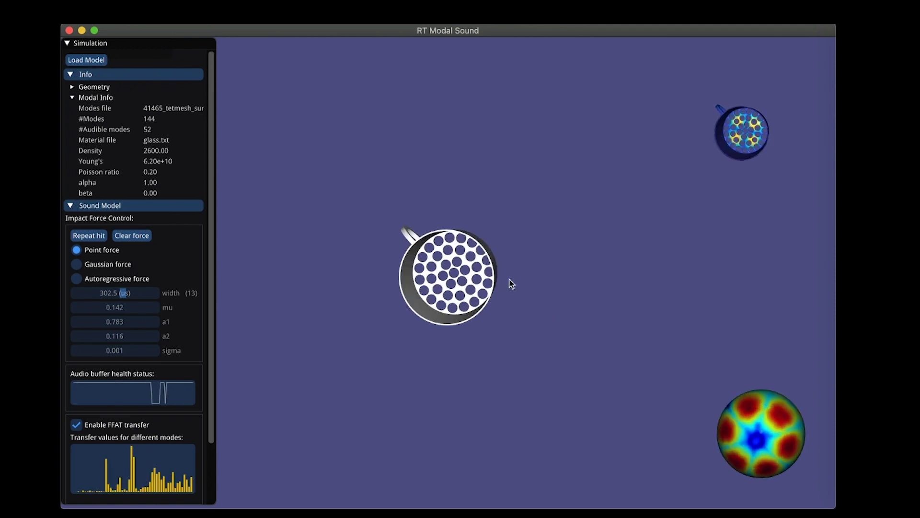
left_click(468, 262)
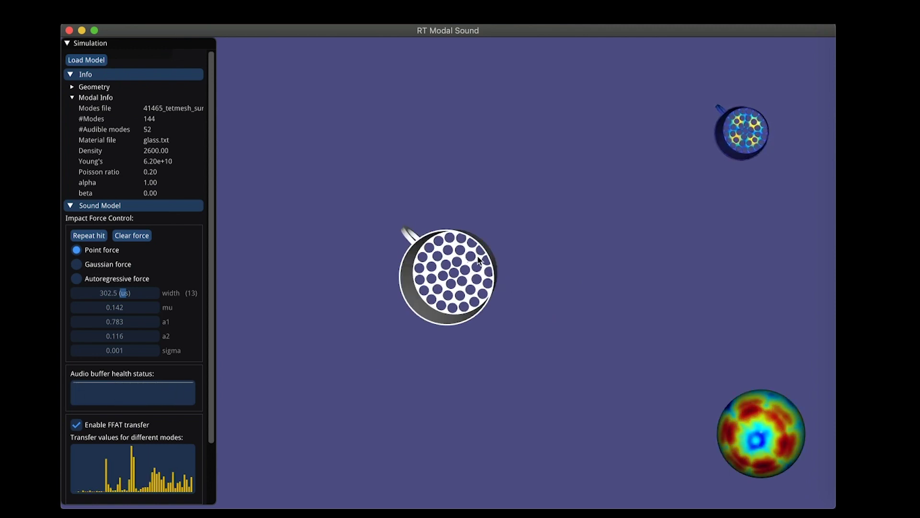
left_click_drag(478, 260, 434, 183)
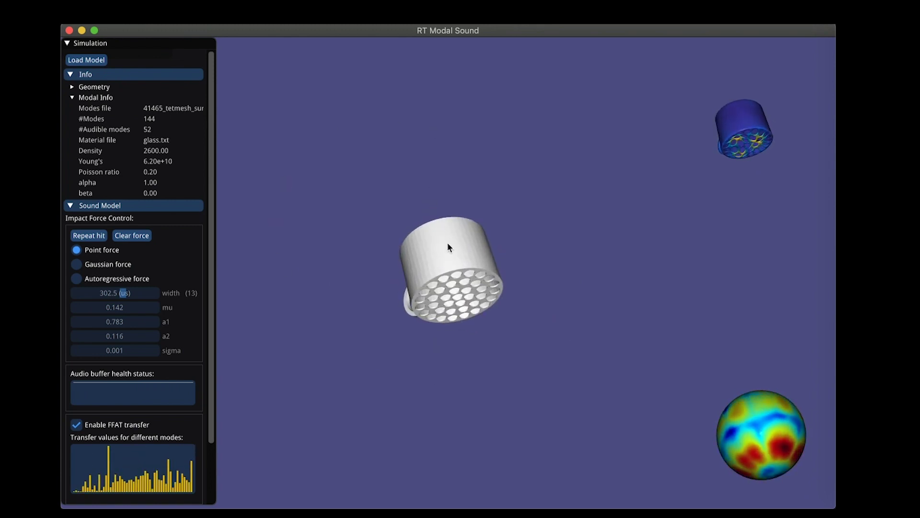
left_click_drag(473, 249, 494, 290)
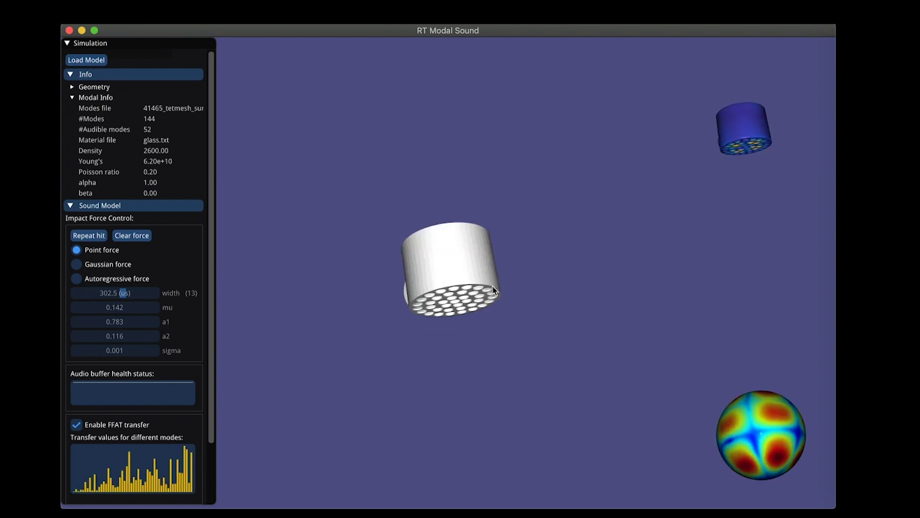
Step: Load the box model 42839_tetmesh.png and strike its flat side panel at several points with the point force
key("super+o")
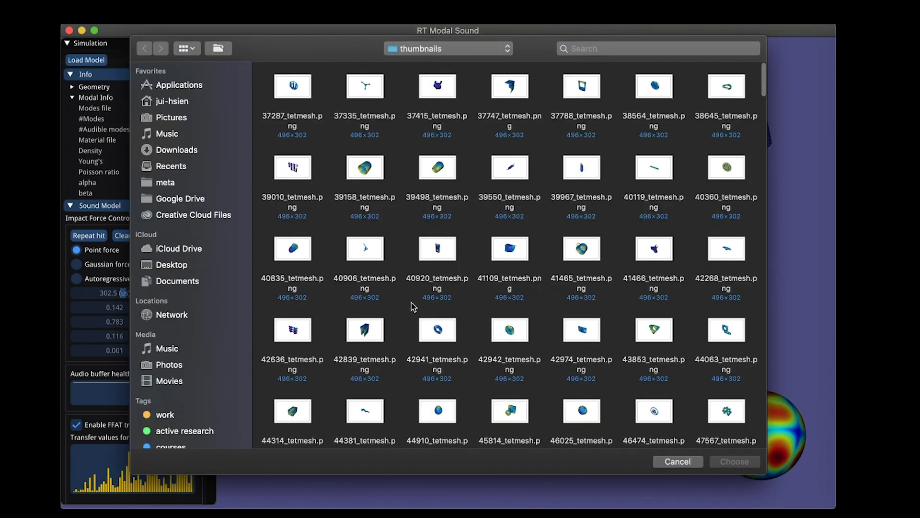
double_click(359, 337)
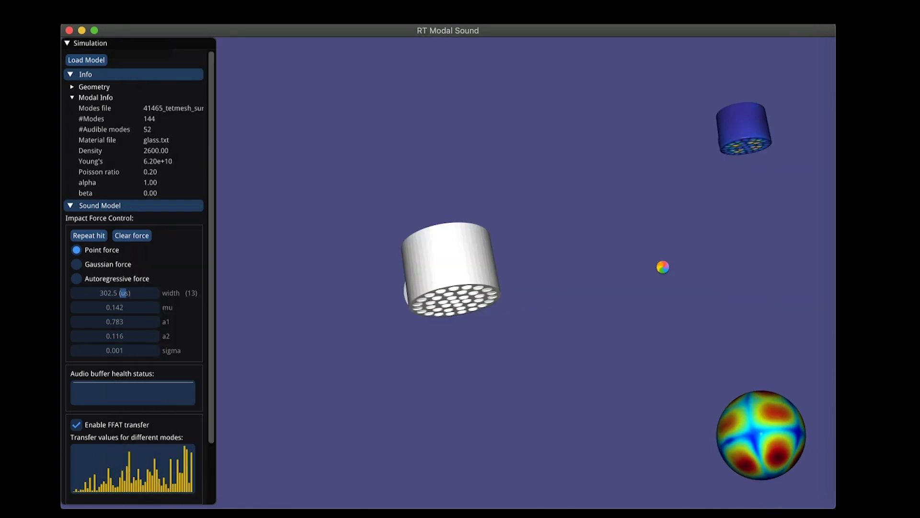
left_click_drag(463, 248, 387, 335)
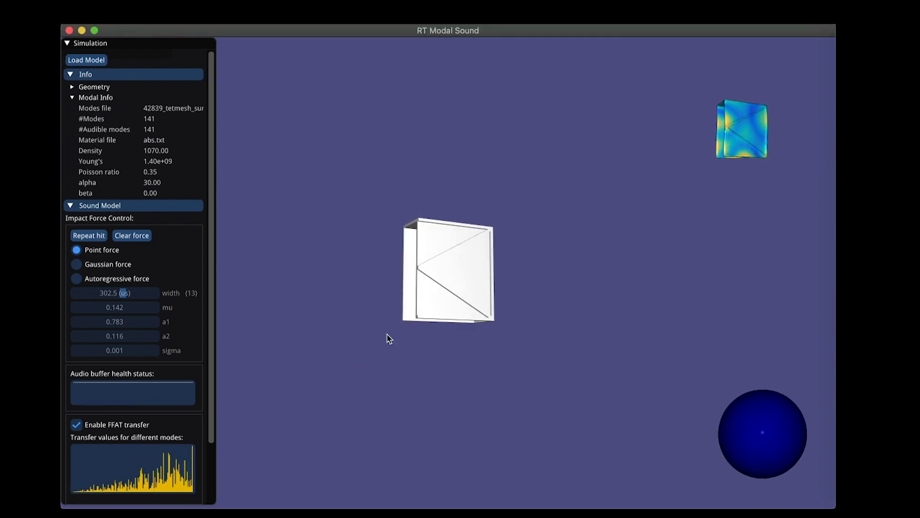
left_click(473, 265)
left_click(434, 240)
left_click(458, 262)
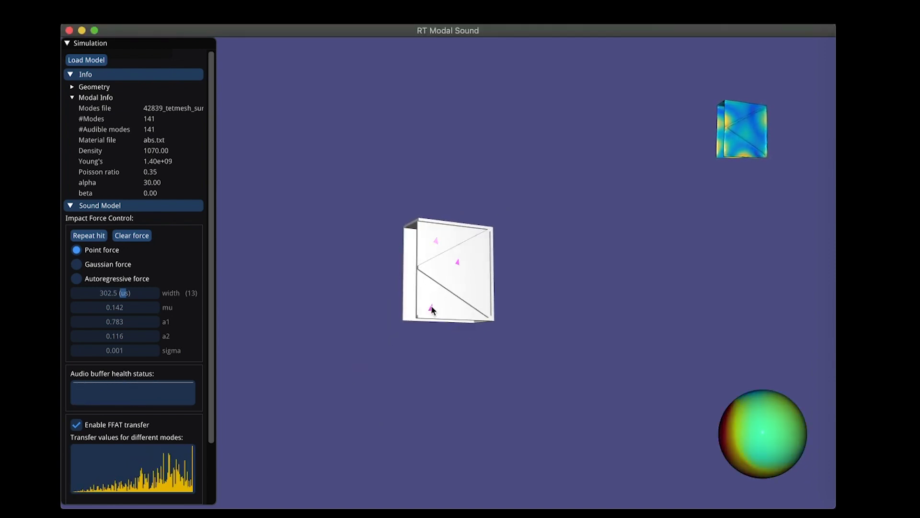
Step: Strike the box at several more points from other angles and turn it to show its open side
left_click_drag(432, 309, 415, 484)
left_click(441, 270)
left_click(442, 286)
left_click(453, 313)
left_click_drag(548, 258, 587, 288)
left_click_drag(364, 286, 632, 247)
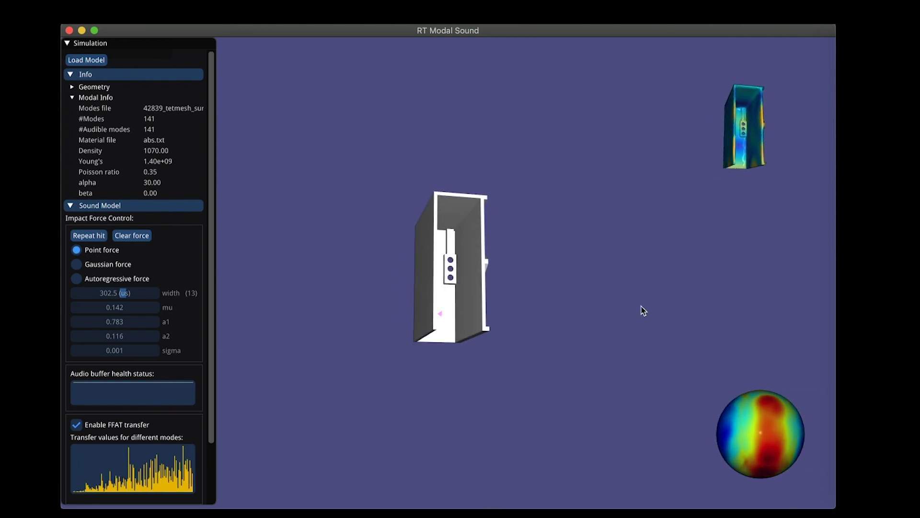
Step: Browse the model thumbnails and load the eight-armed model 58010_tetmesh.png
key("l")
scroll(527, 338, "down", 10)
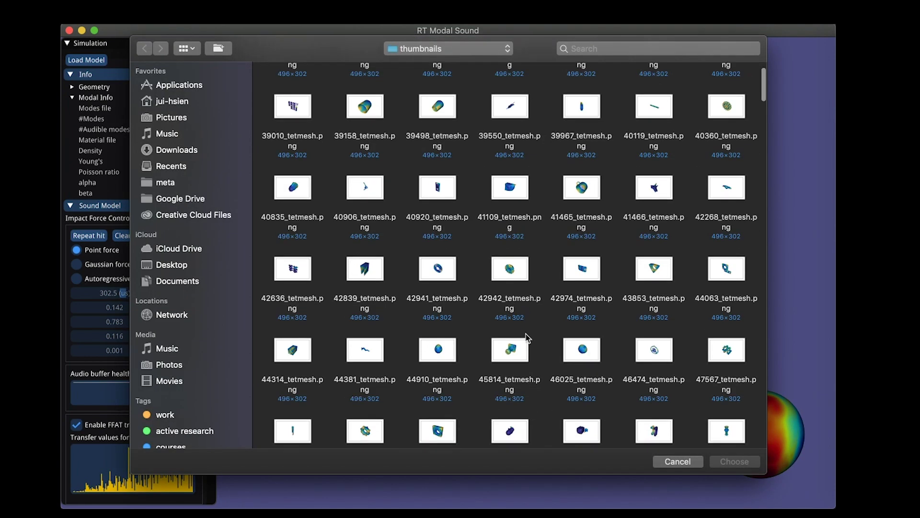
scroll(527, 338, "down", 5)
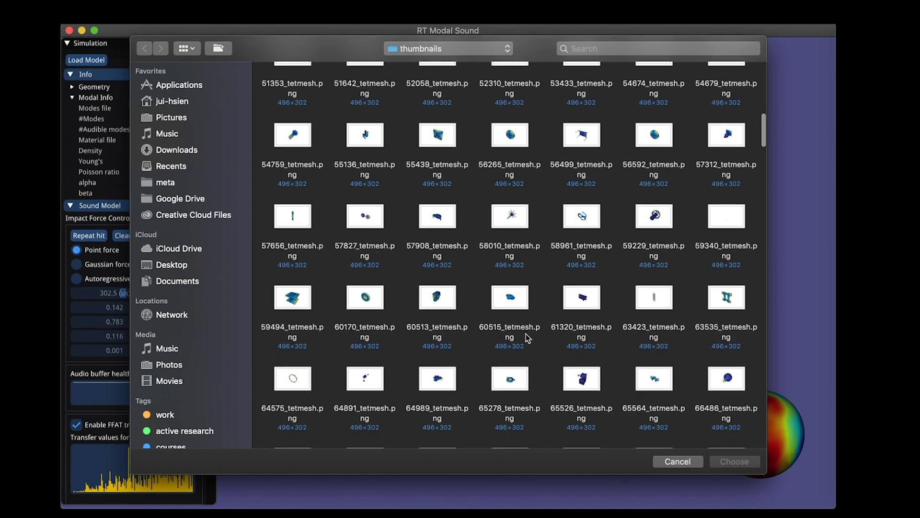
double_click(518, 178)
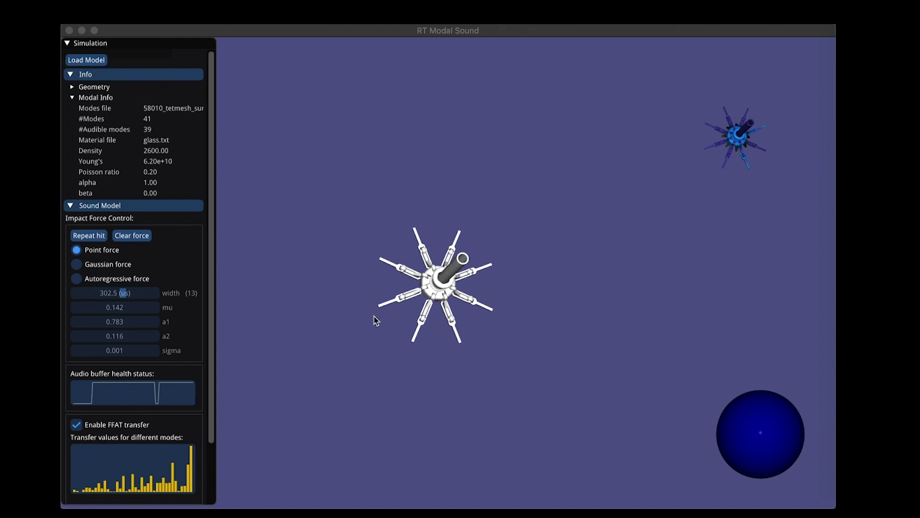
Step: Strike the eight-armed model's central hub and several of its arms with the point force
left_click_drag(374, 320, 559, 299)
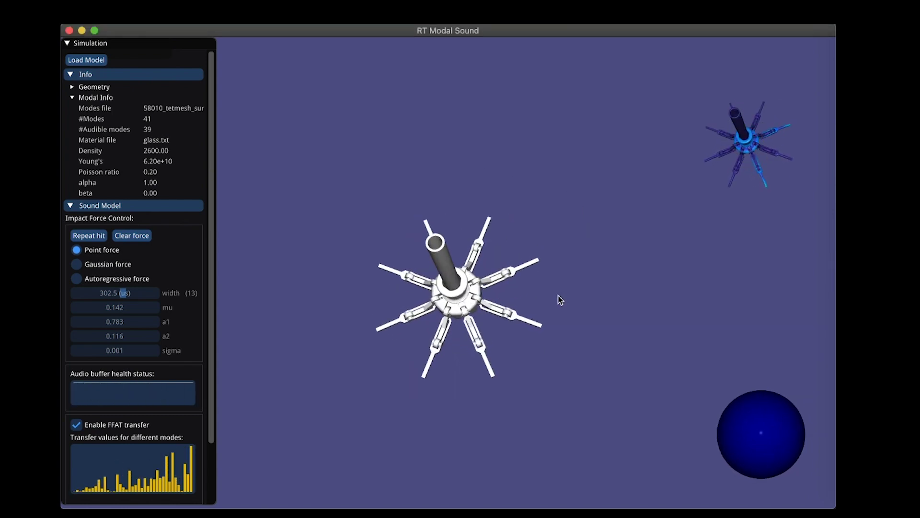
left_click(452, 291)
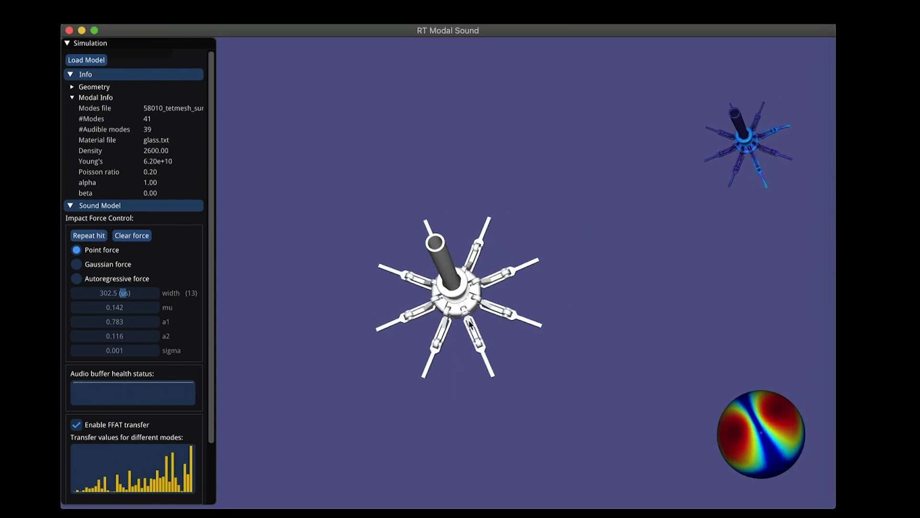
left_click(484, 356)
left_click(506, 313)
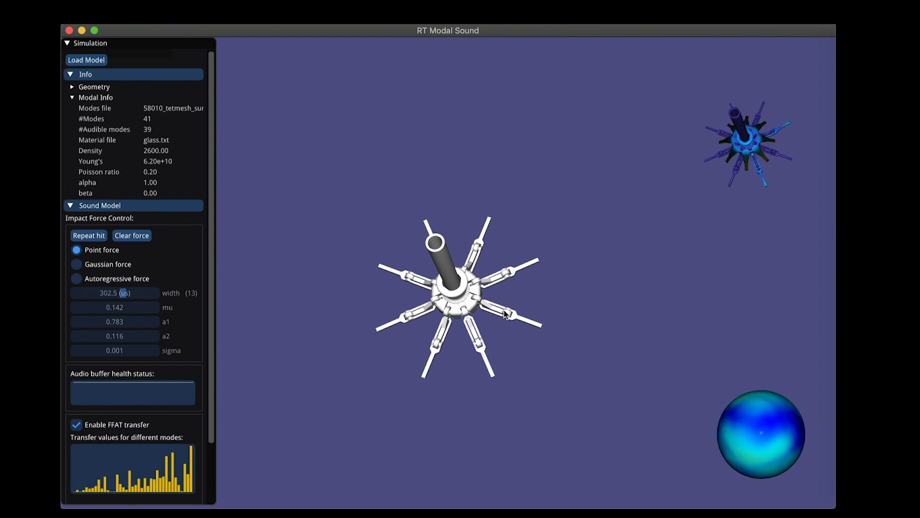
left_click(505, 276)
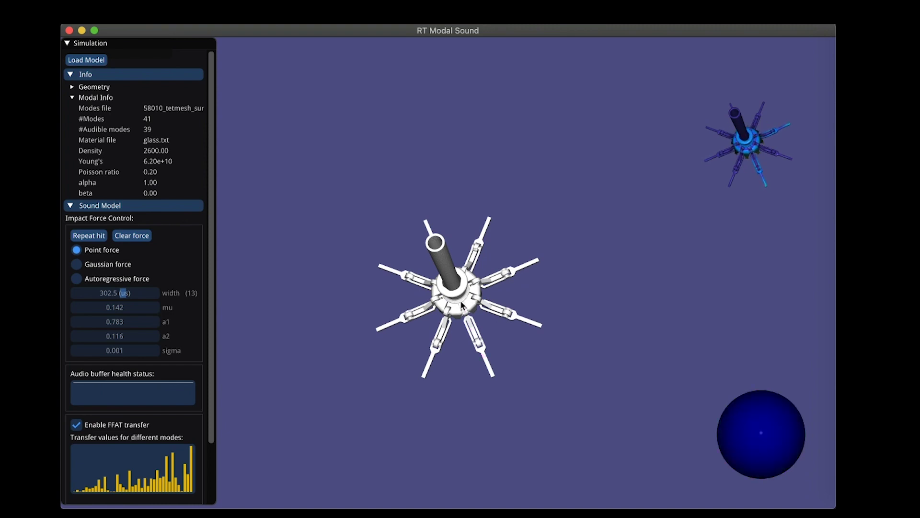
left_click_drag(461, 305, 472, 205)
Step: Browse the model thumbnails and load the gear model with a splined shaft, 59229_tetmesh.png
key("l")
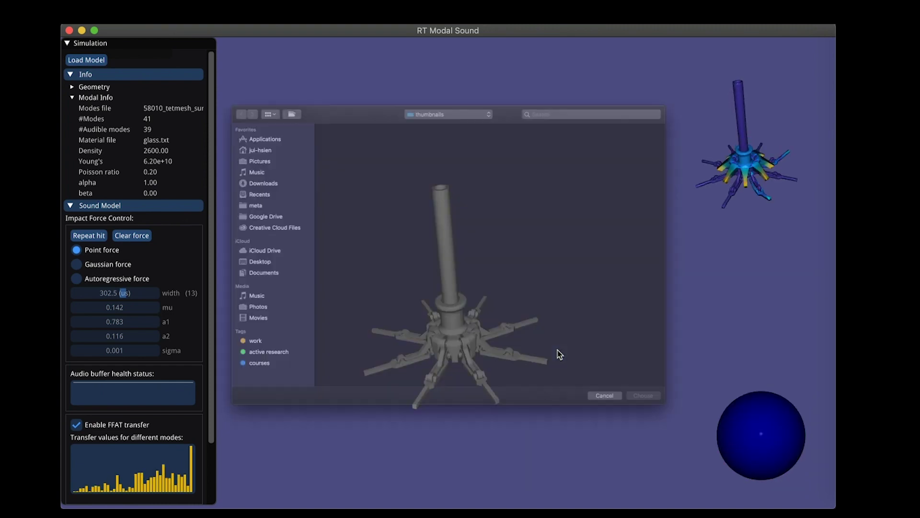
scroll(557, 354, "down", 5)
scroll(559, 353, "down", 10)
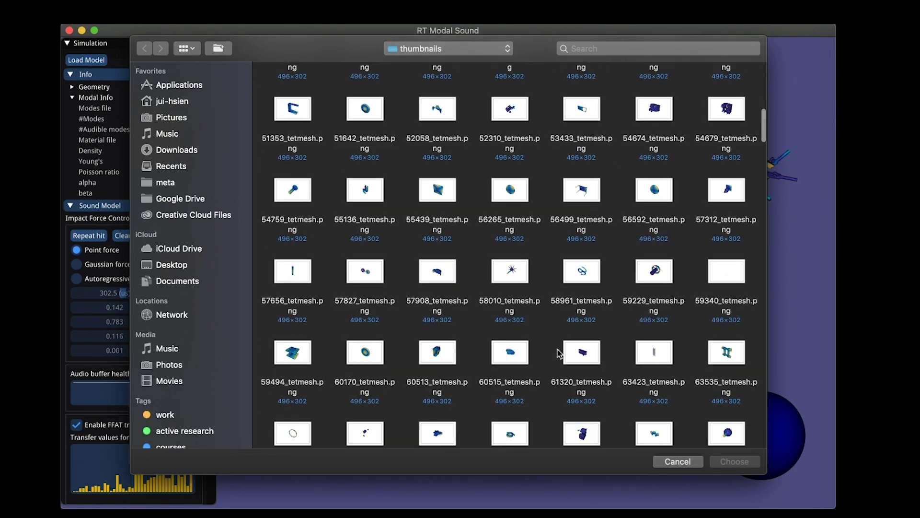
left_click(648, 279)
key("Return")
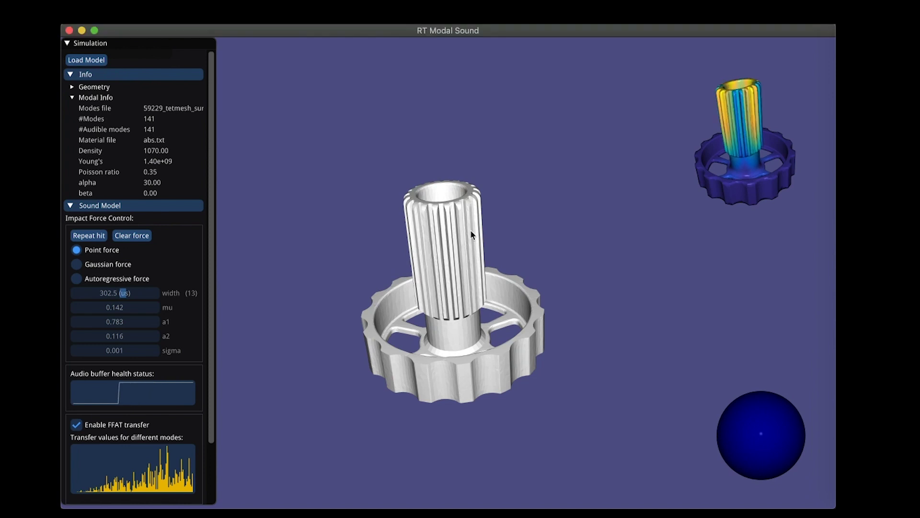
Step: Turn the gear model sideways and strike its splined shaft and toothed wheel with the point force
left_click_drag(470, 229, 405, 372)
left_click_drag(477, 127, 410, 344)
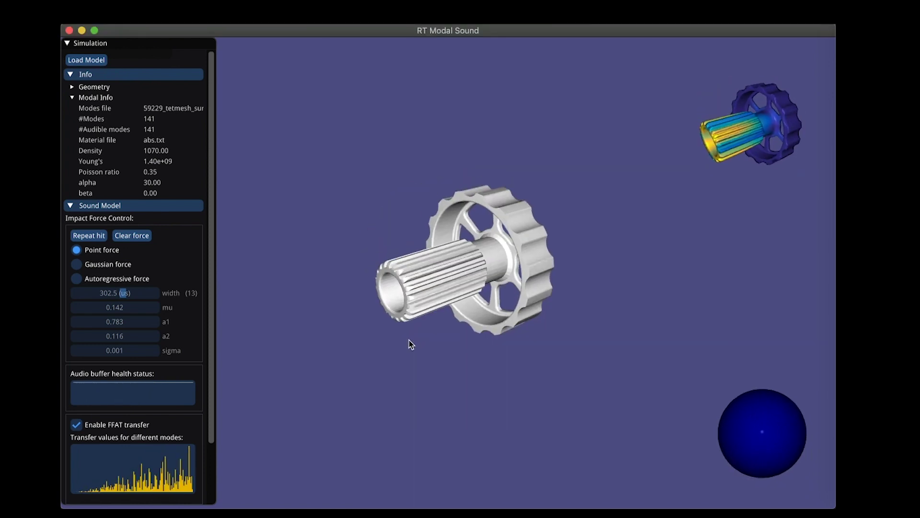
left_click(431, 282)
left_click(521, 234)
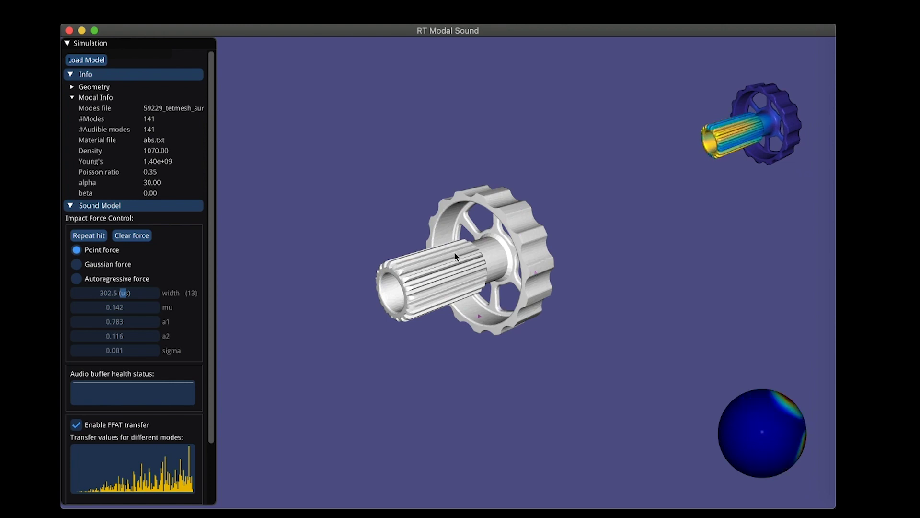
left_click(447, 231)
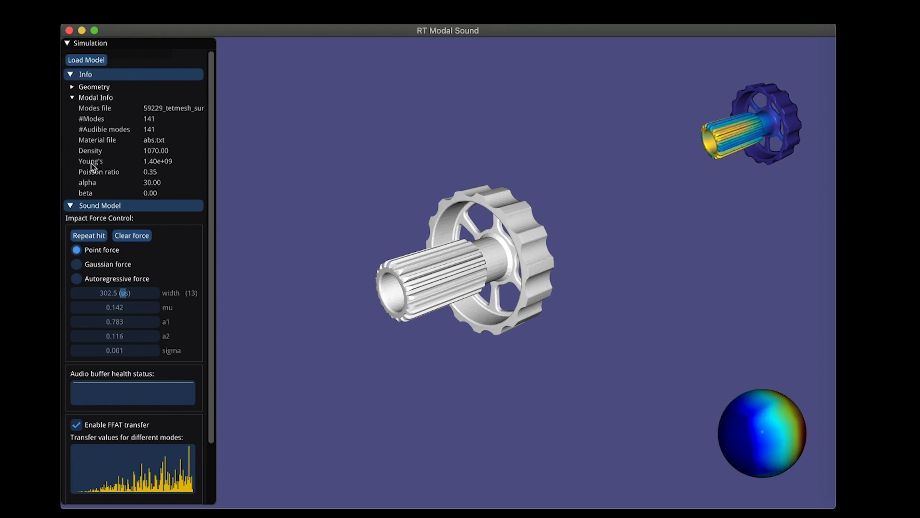